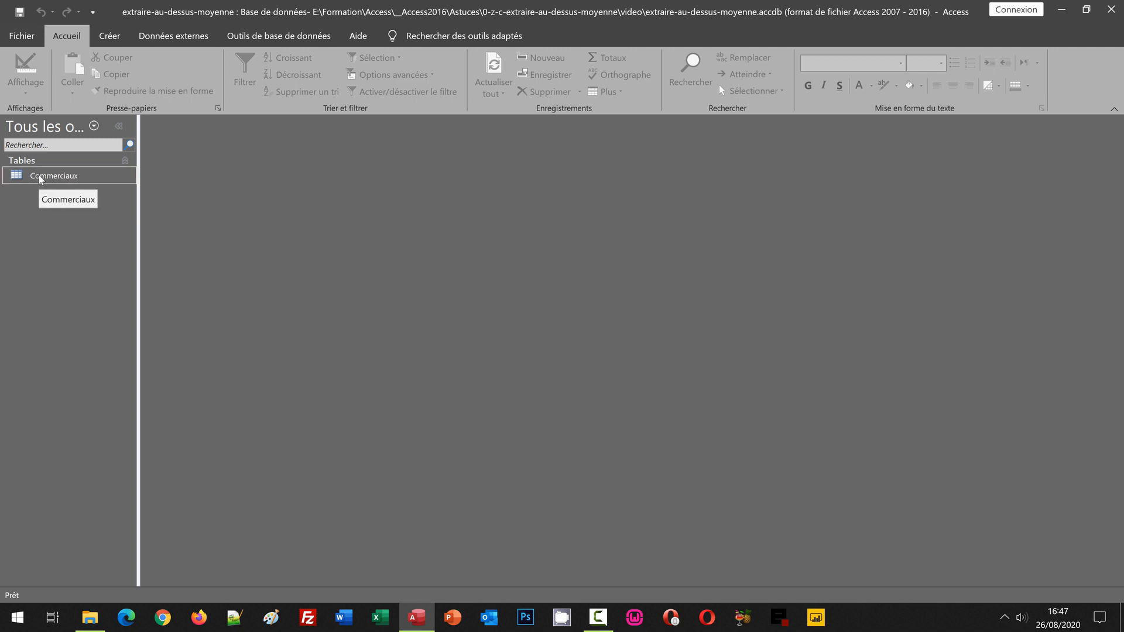
Step: Open the Commerciaux table, examine its com_ca column, and close the table
left_click(41, 177)
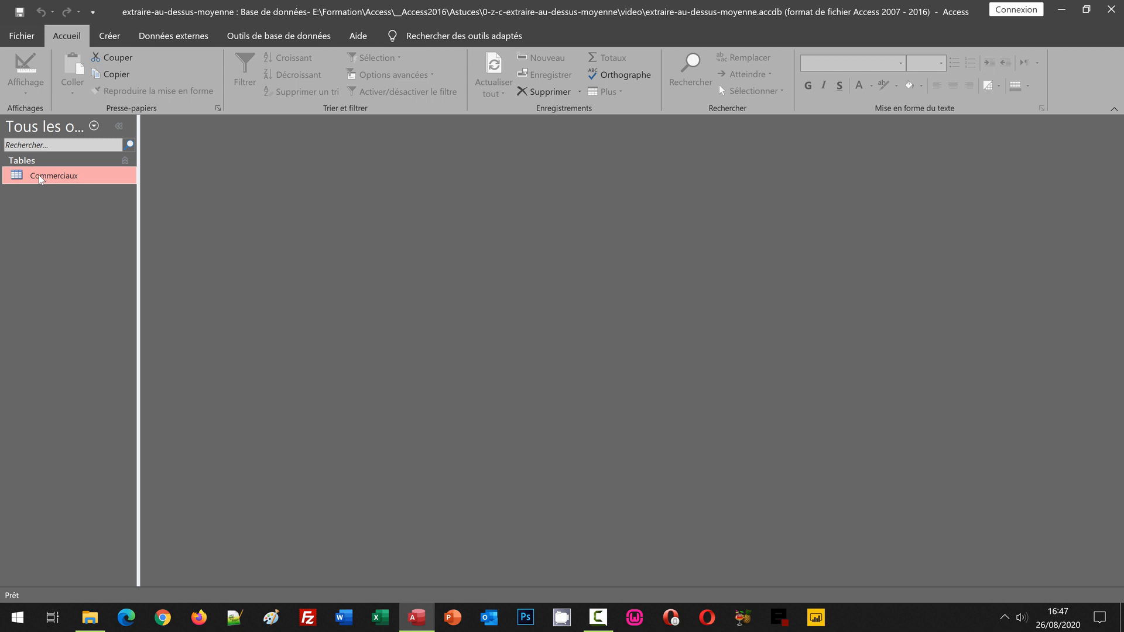
double_click(41, 177)
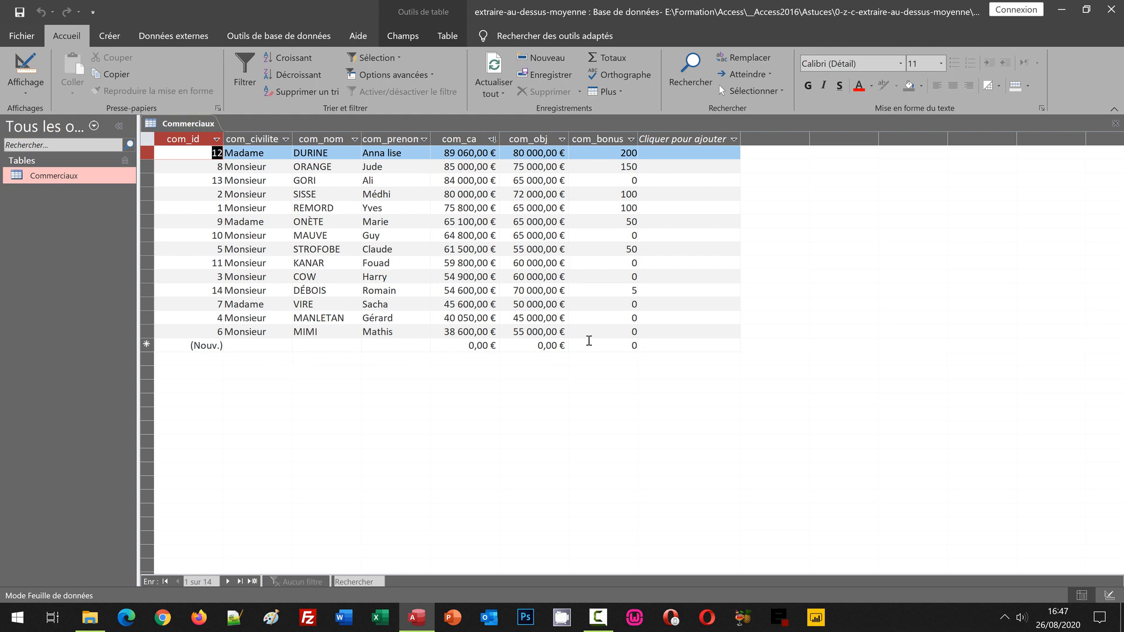
left_click(471, 140)
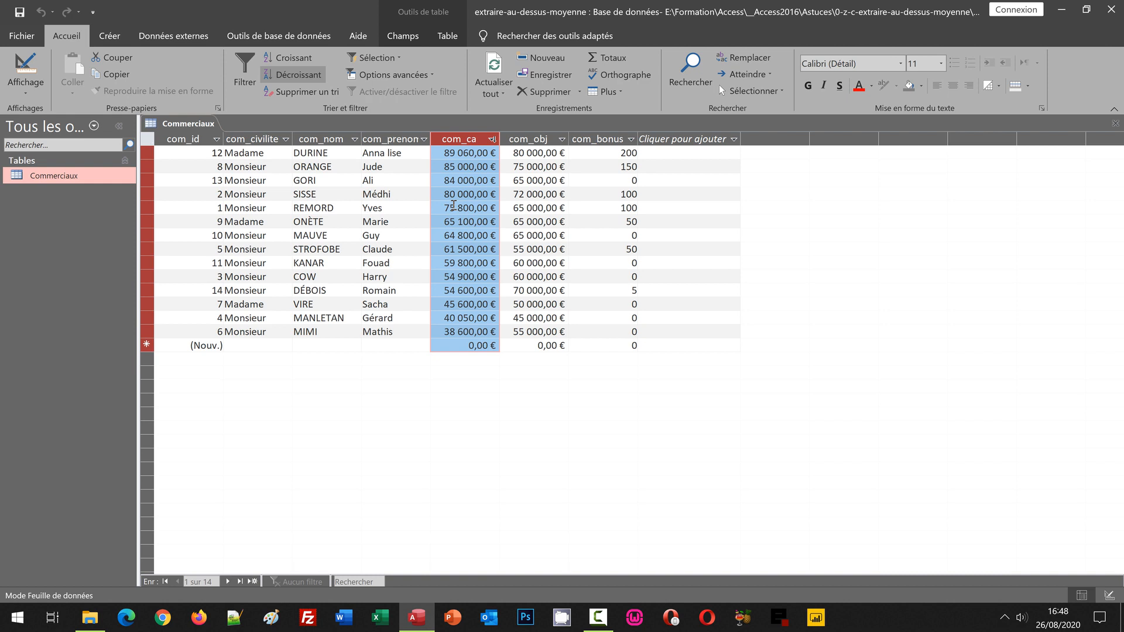
left_click(1114, 124)
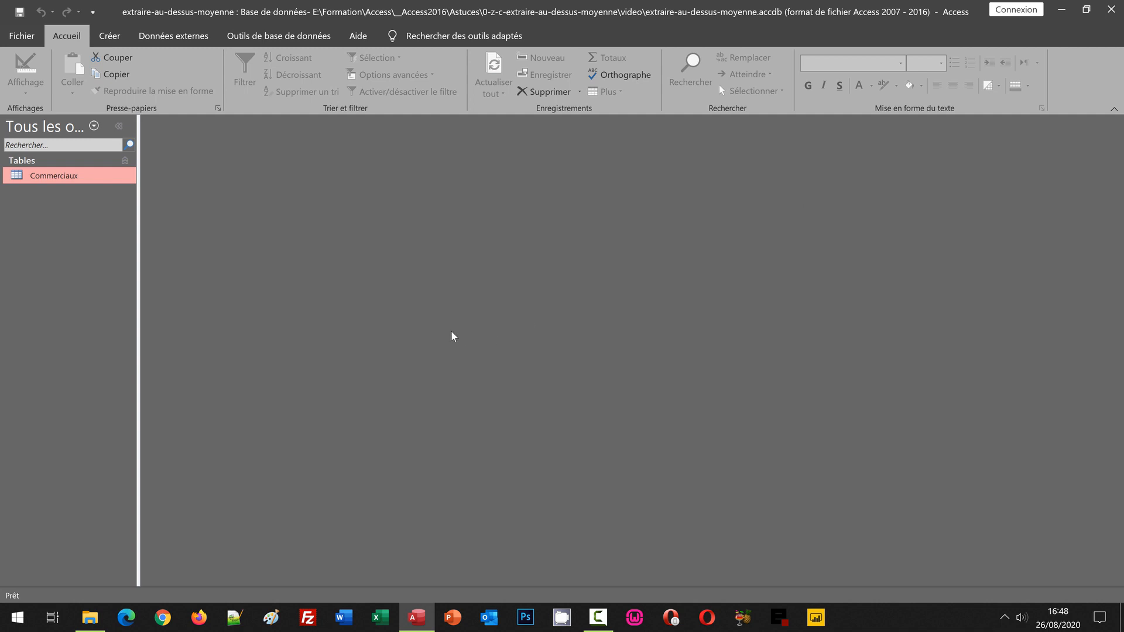
Step: Create a query in design view based on the Commerciaux table, and enlarge its field list to show every field
left_click(115, 39)
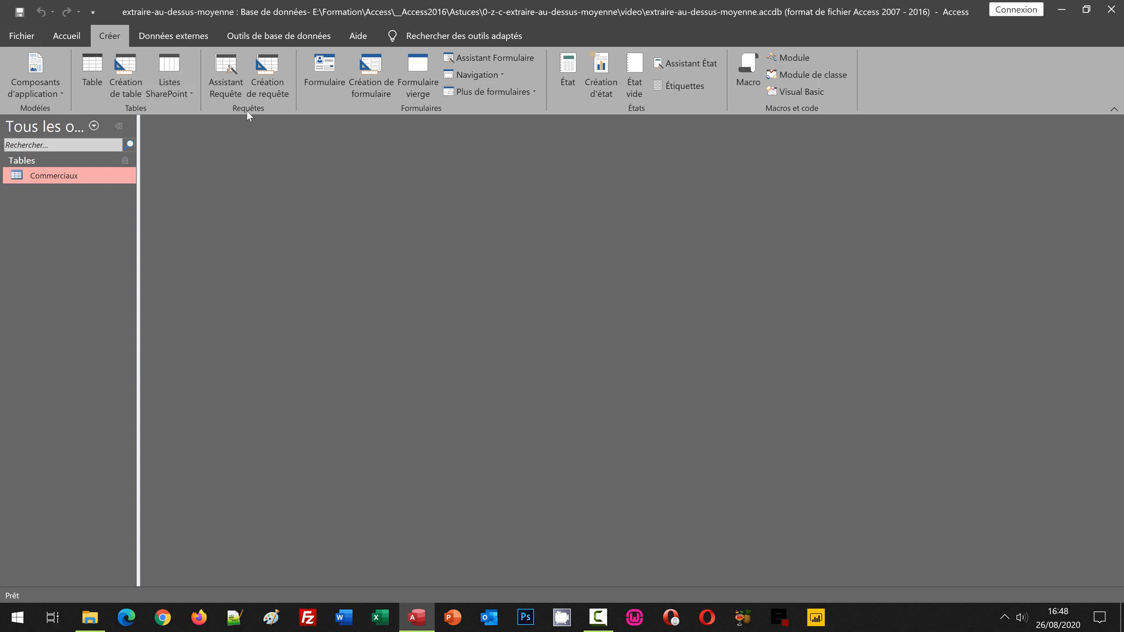
left_click(278, 82)
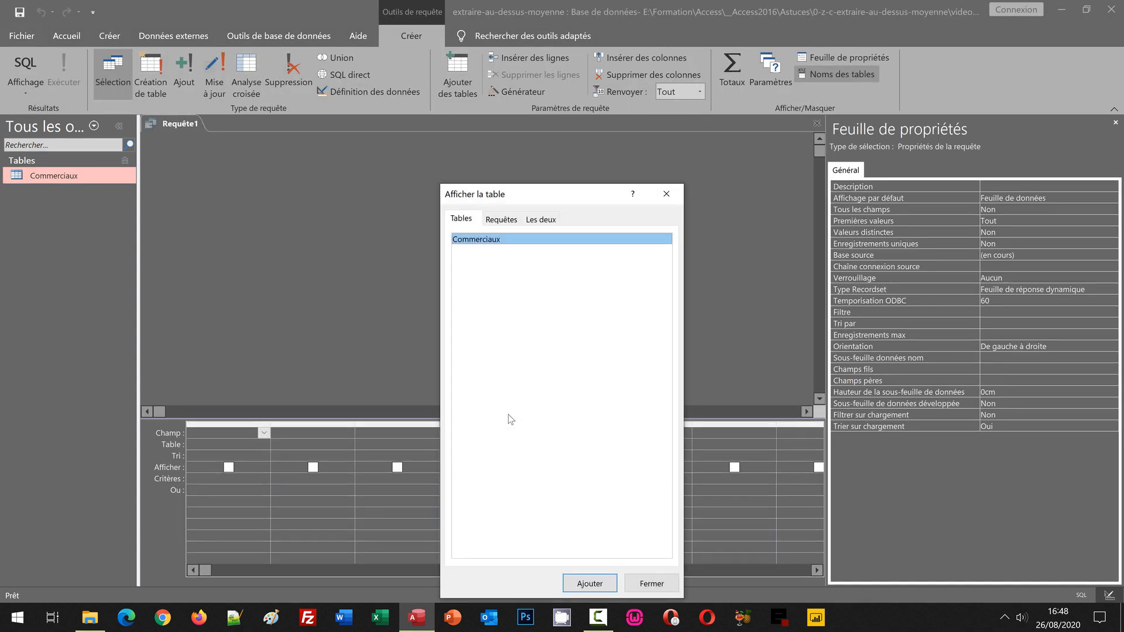
left_click_drag(510, 191, 433, 89)
left_click(515, 482)
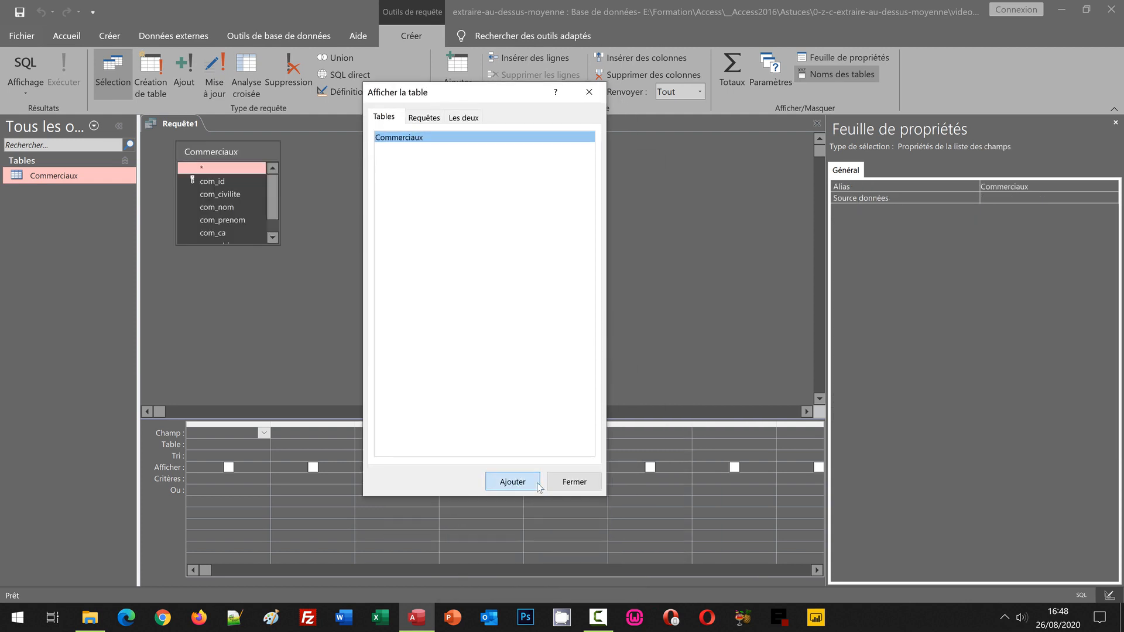
left_click(572, 481)
left_click_drag(244, 156, 262, 258)
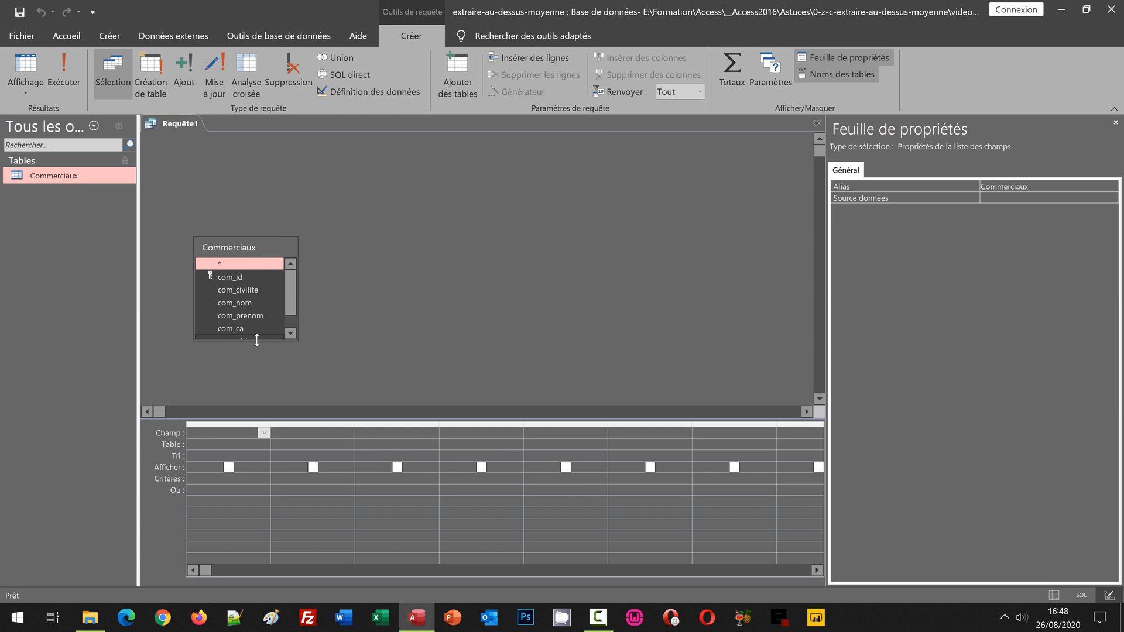
left_click_drag(256, 341, 262, 379)
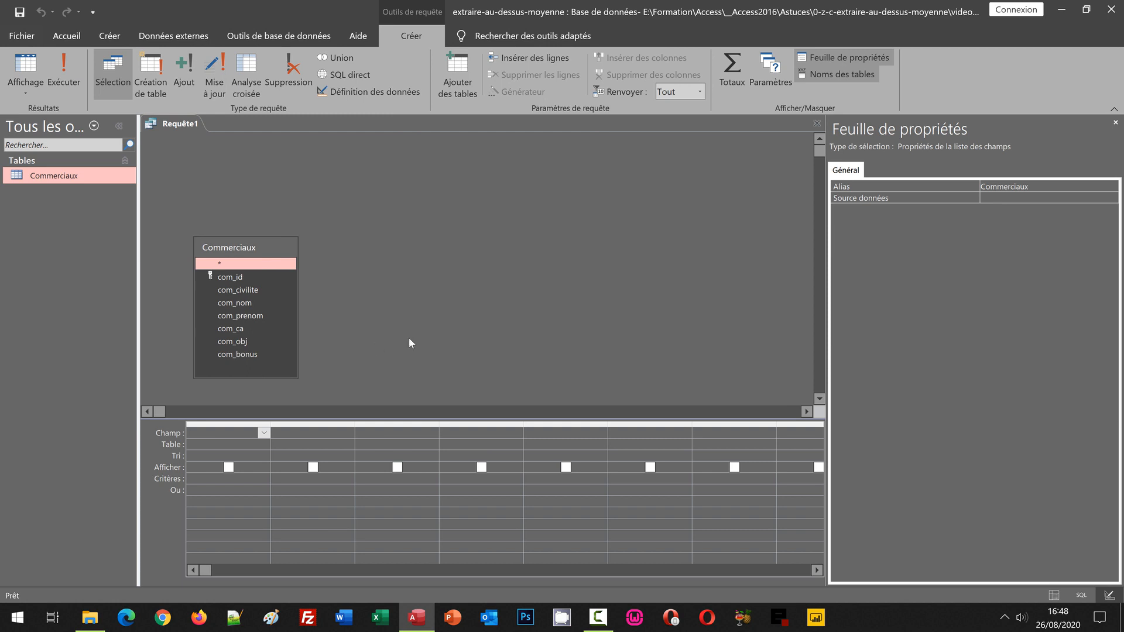
Step: Add all the Commerciaux fields from com_id to com_bonus to the query grid
left_click(233, 276)
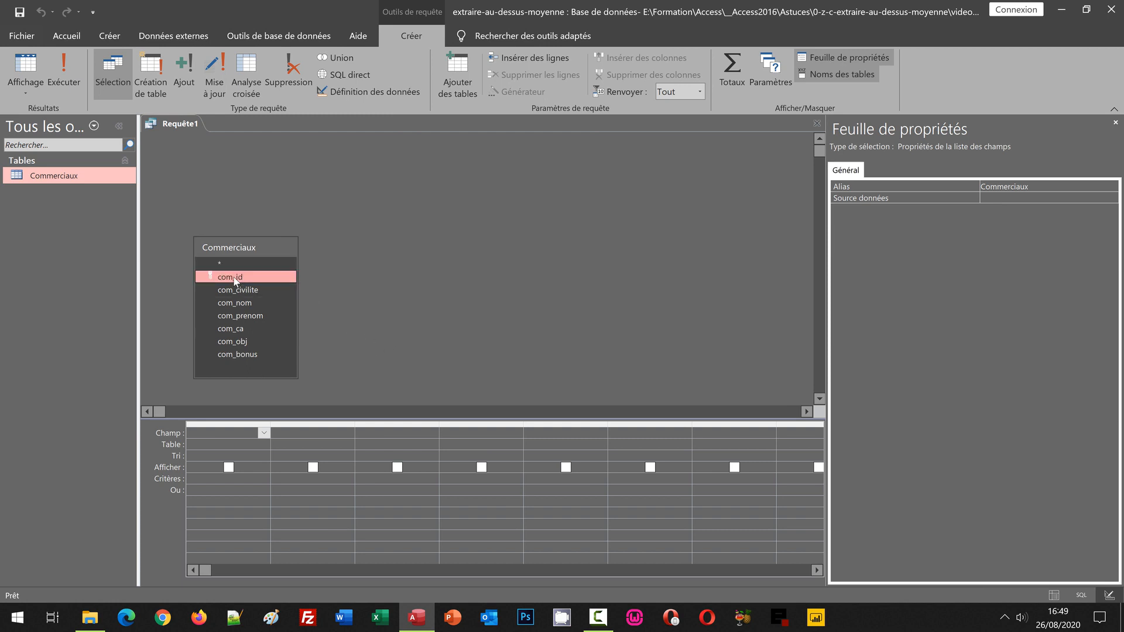
left_click(248, 353, "shift")
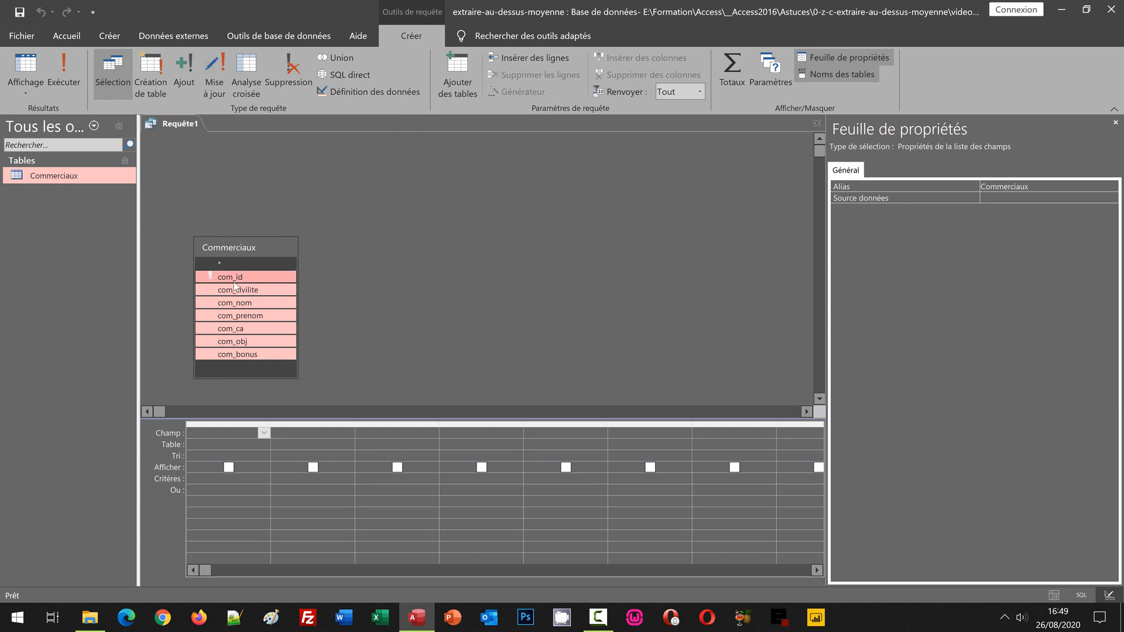
left_click_drag(236, 286, 231, 433)
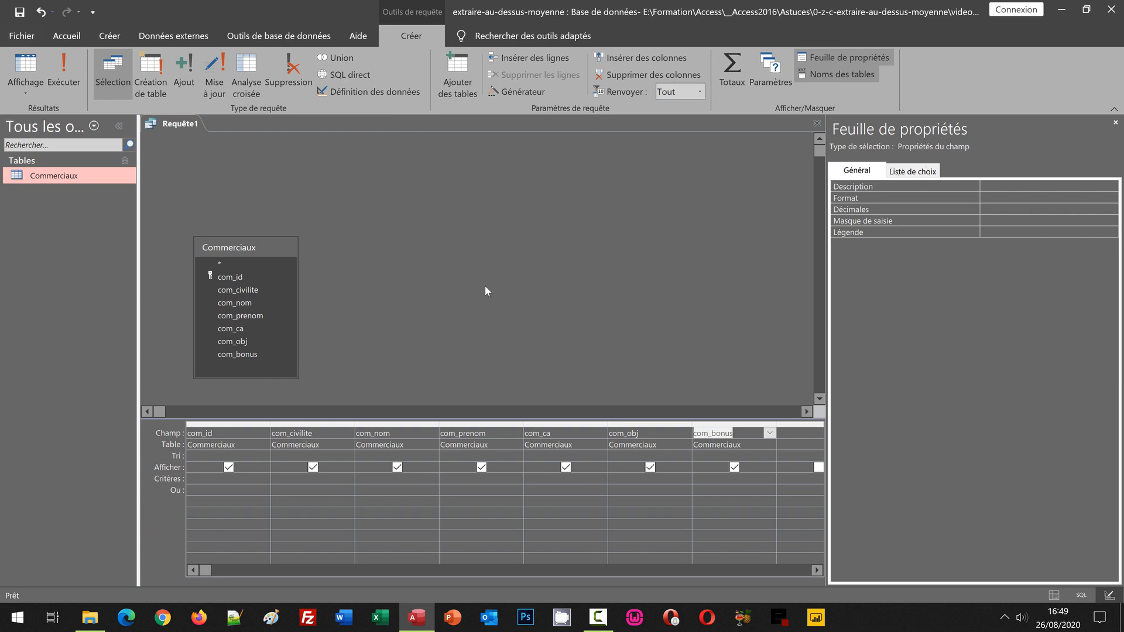
Step: Widen the com_ca column in the query grid and set its criterion to >MoyDom("[com_ca]";"Commerciaux")
left_click(533, 480)
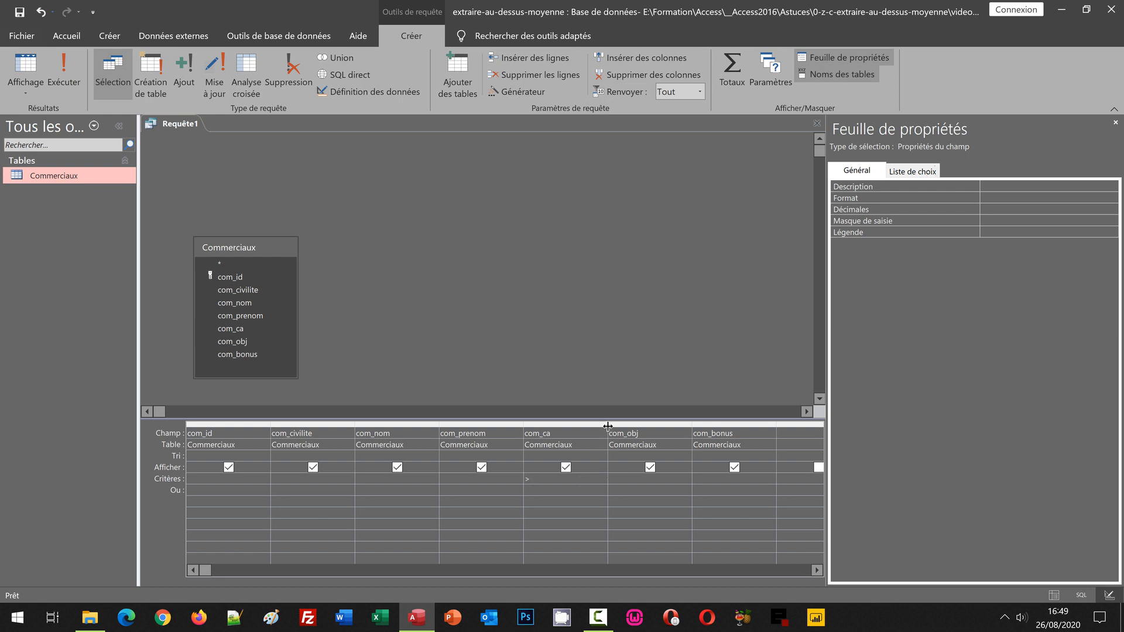
left_click_drag(608, 422, 699, 422)
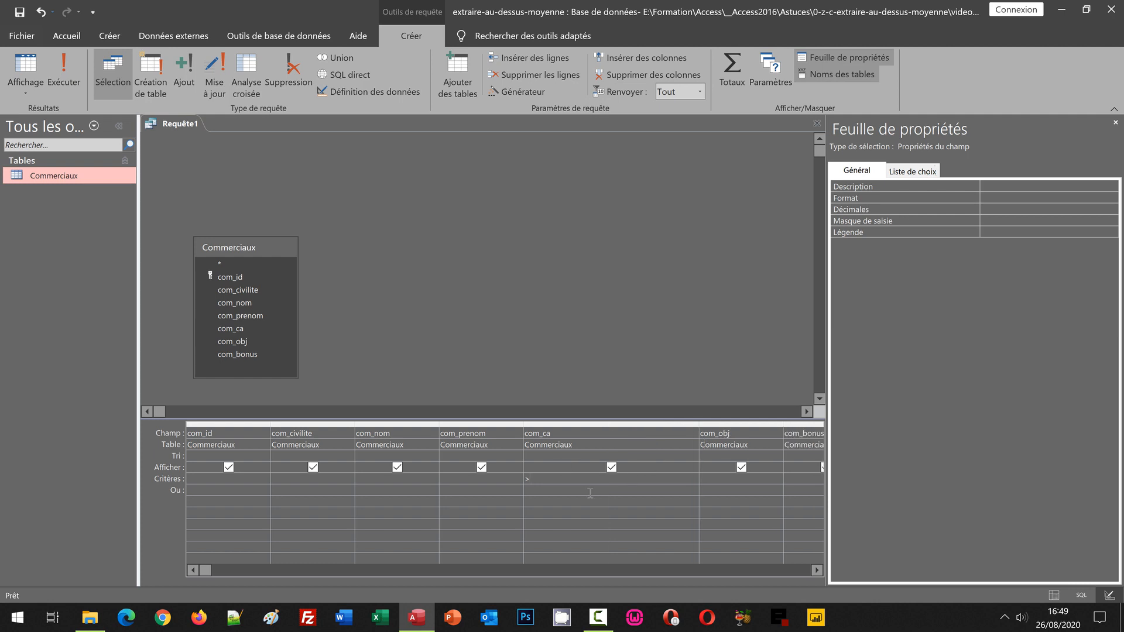
left_click(550, 477)
type(">Mo")
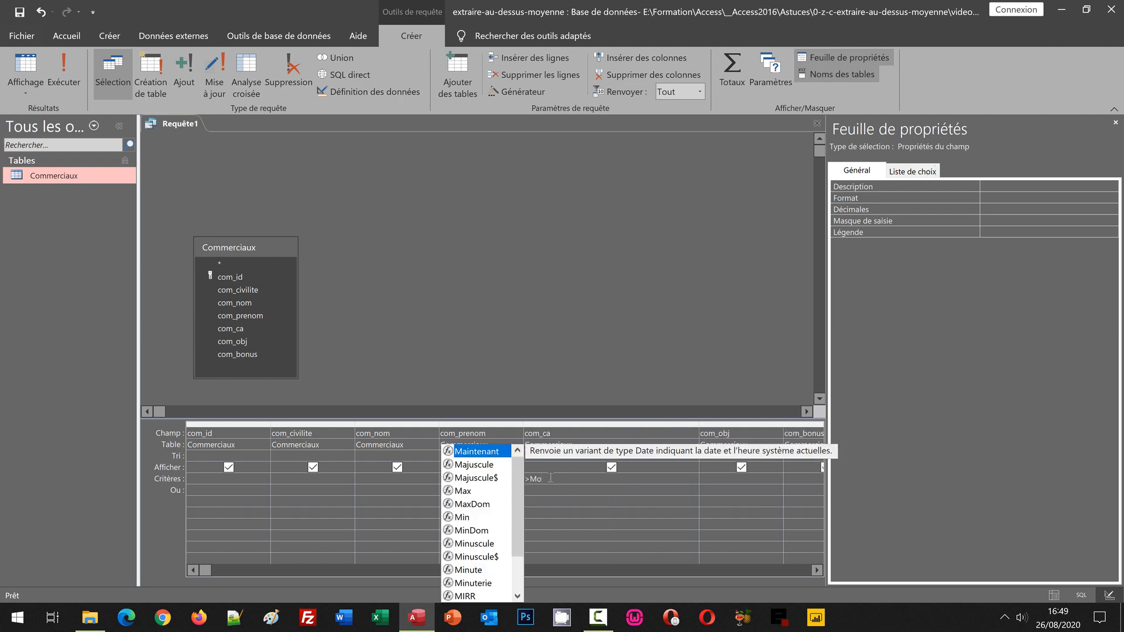
type("yDom")
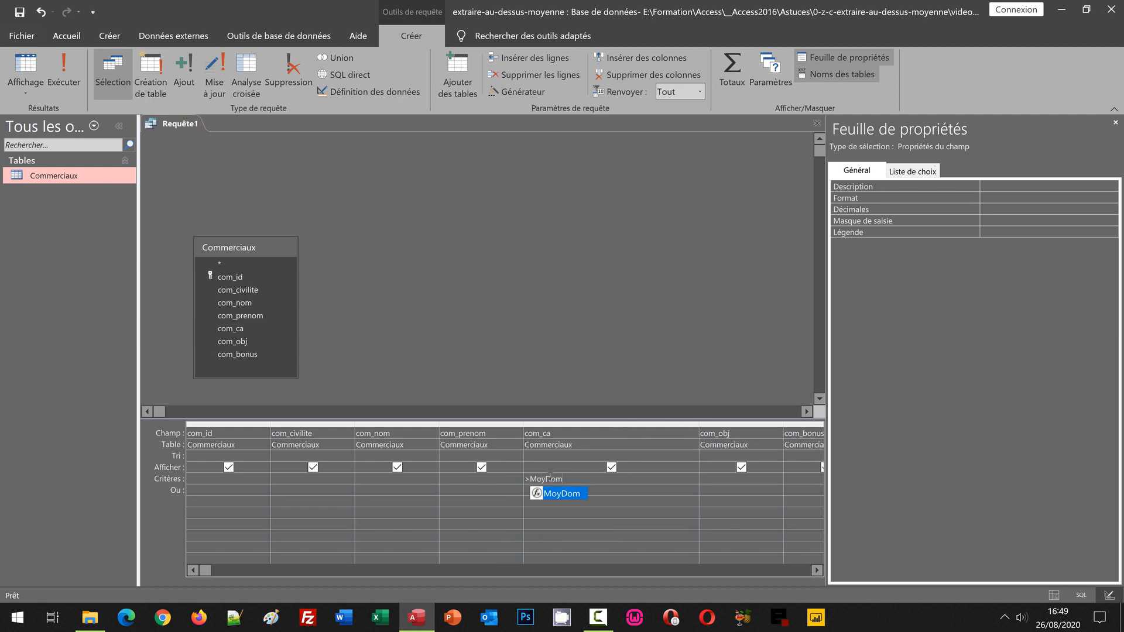
type("(\"[")
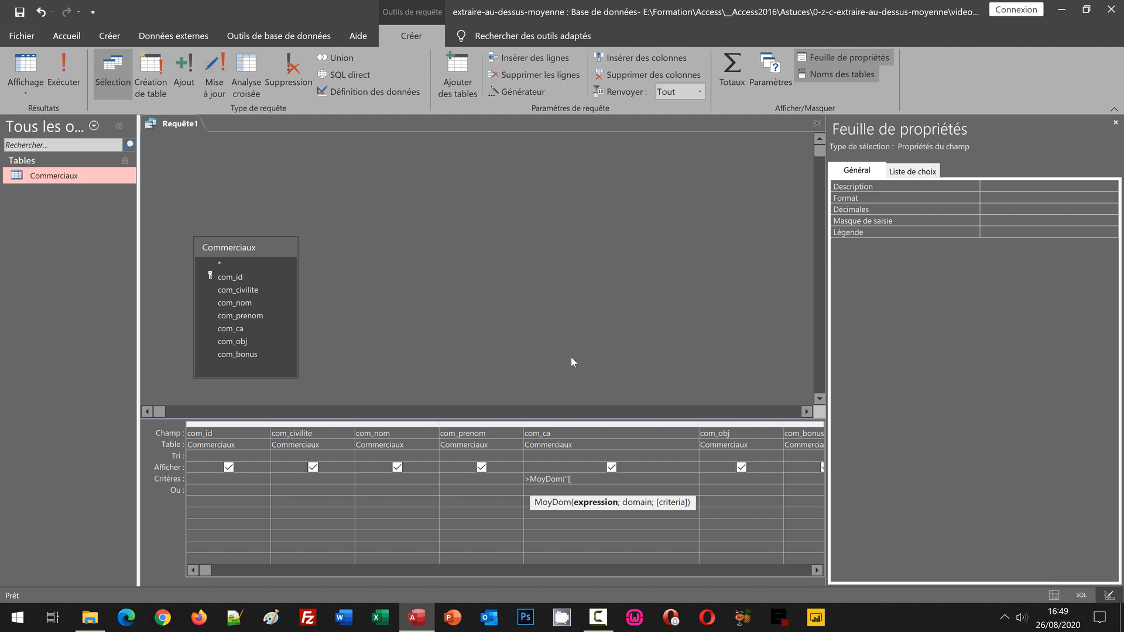
type("_ca")
type("]\";")
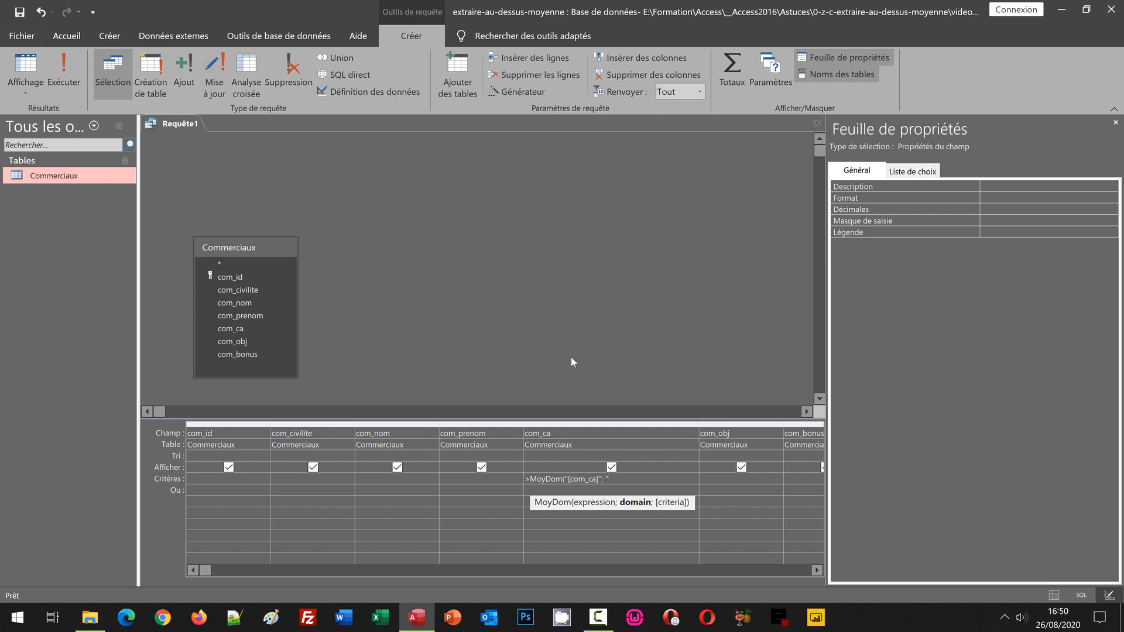
type("\"Commerciaux\")")
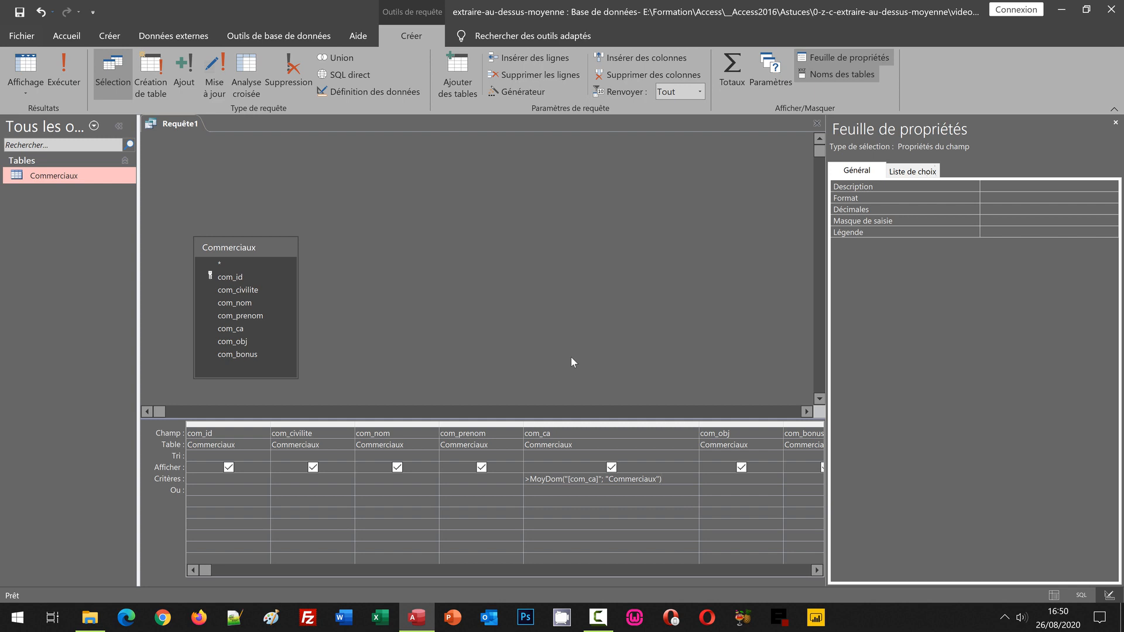
key("Return")
left_click(539, 343)
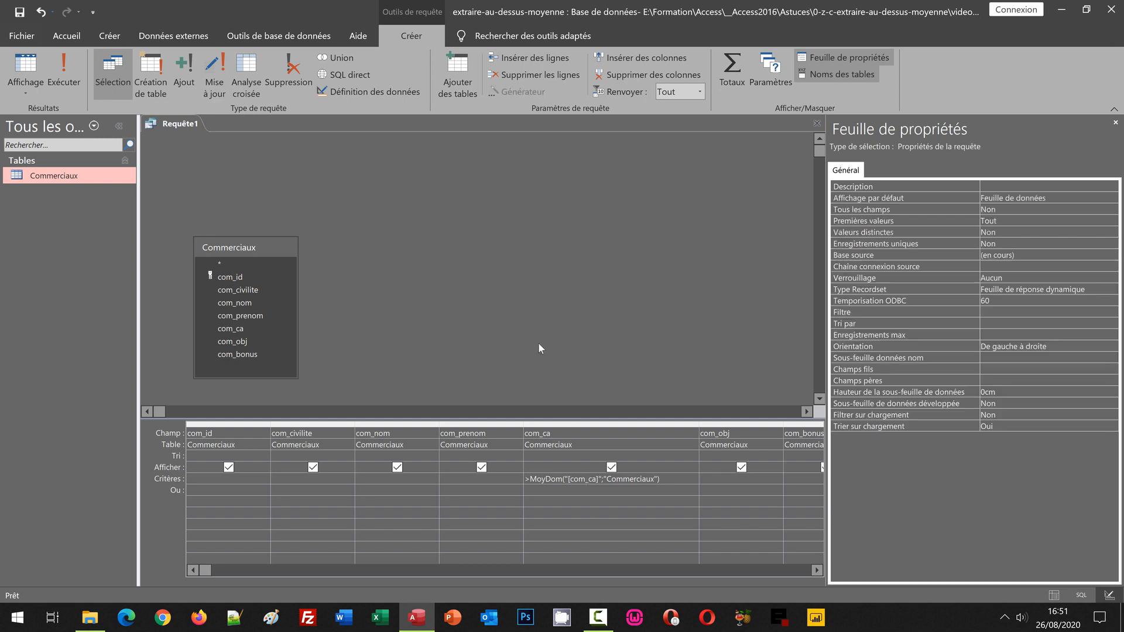
Step: Save the query as R_Moyenne_Sup
key("ctrl+s")
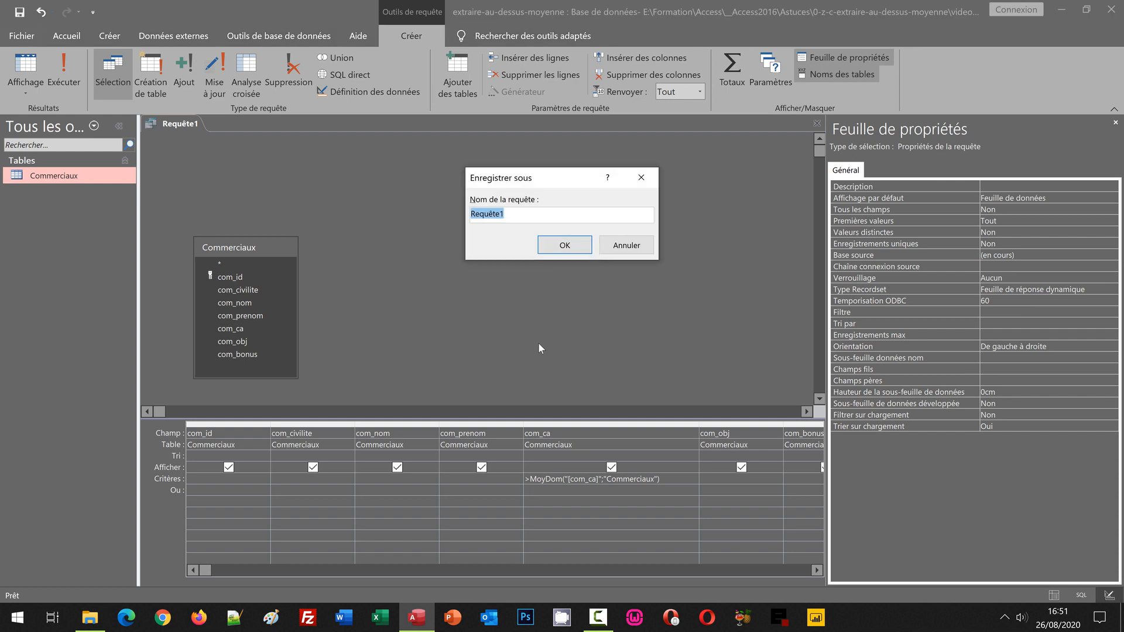
type("R_Moyenne_Sup")
left_click(560, 251)
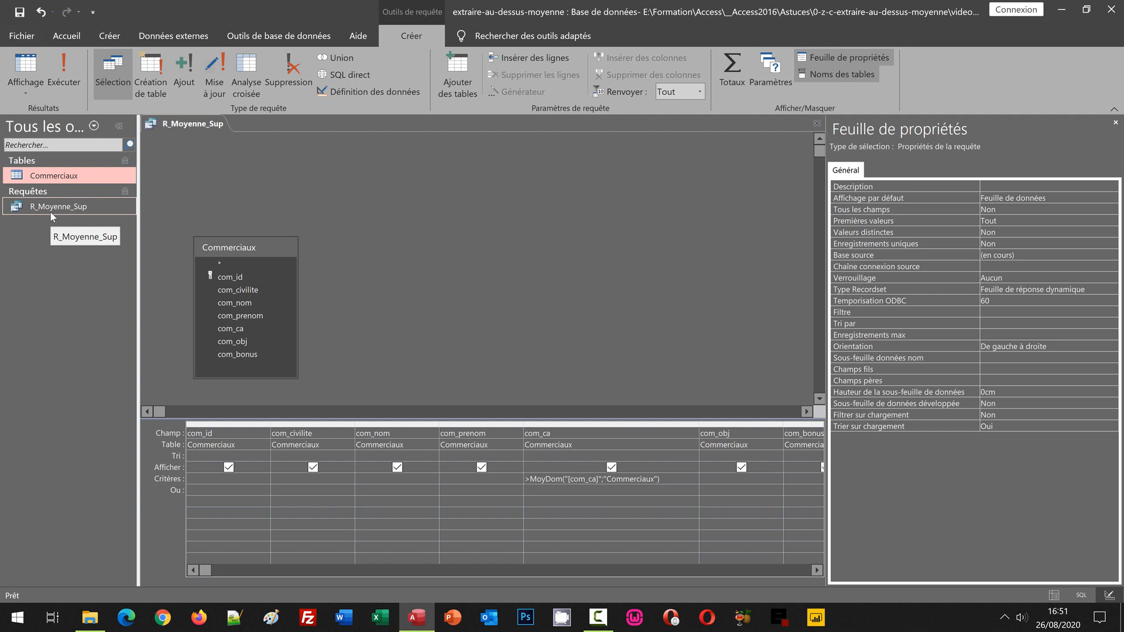
Step: Run the R_Moyenne_Sup query and sort its results by com_ca from largest to smallest
left_click(63, 73)
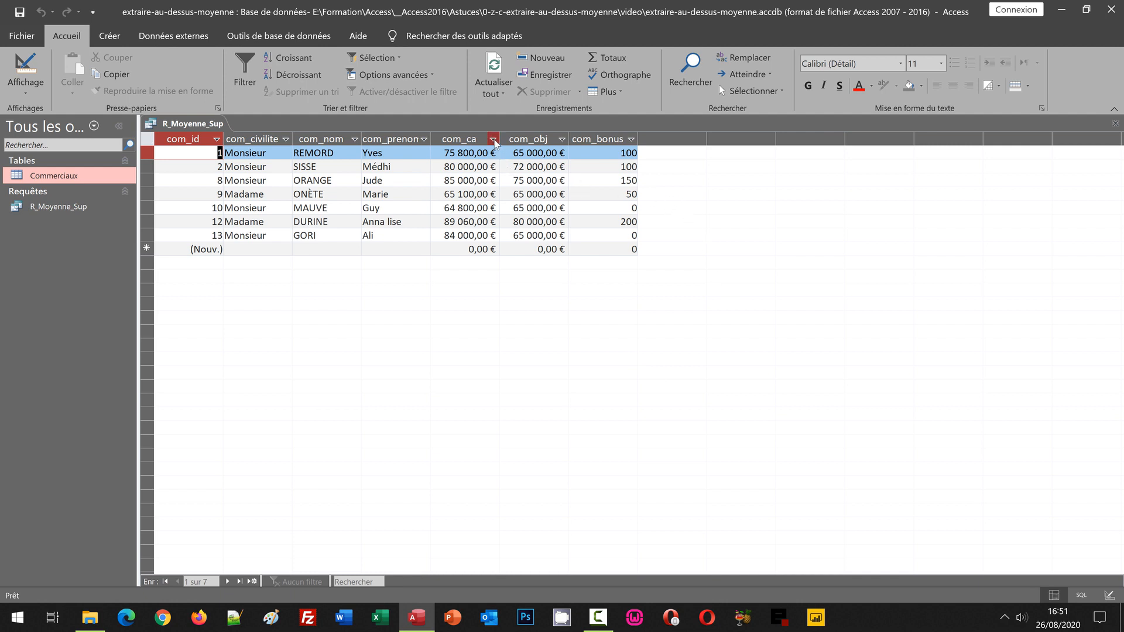
left_click(494, 140)
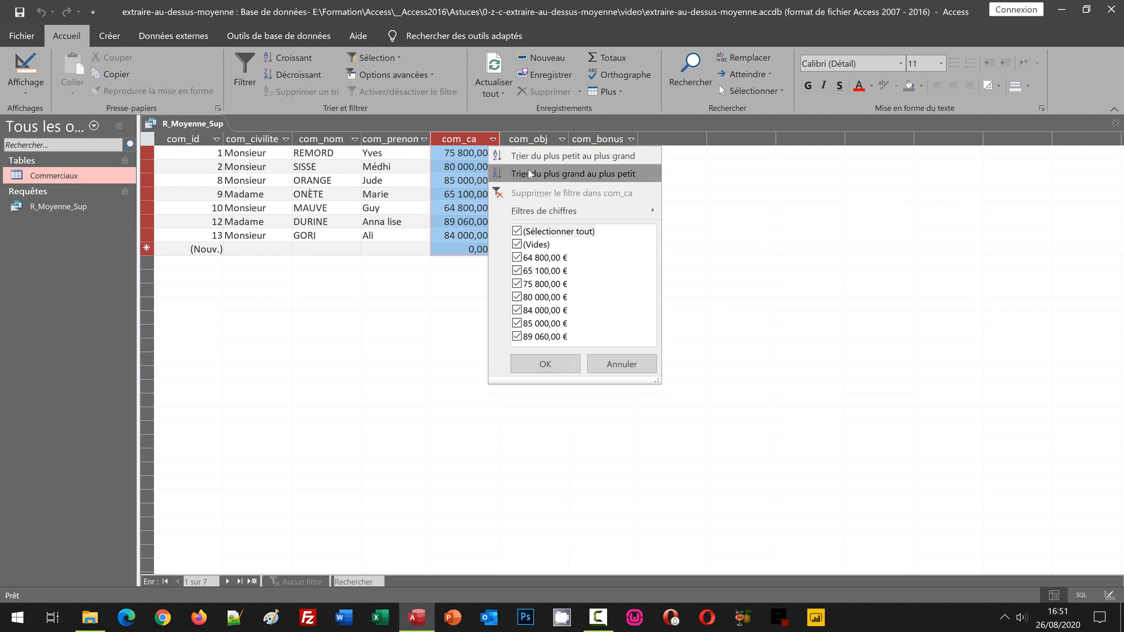
left_click(572, 173)
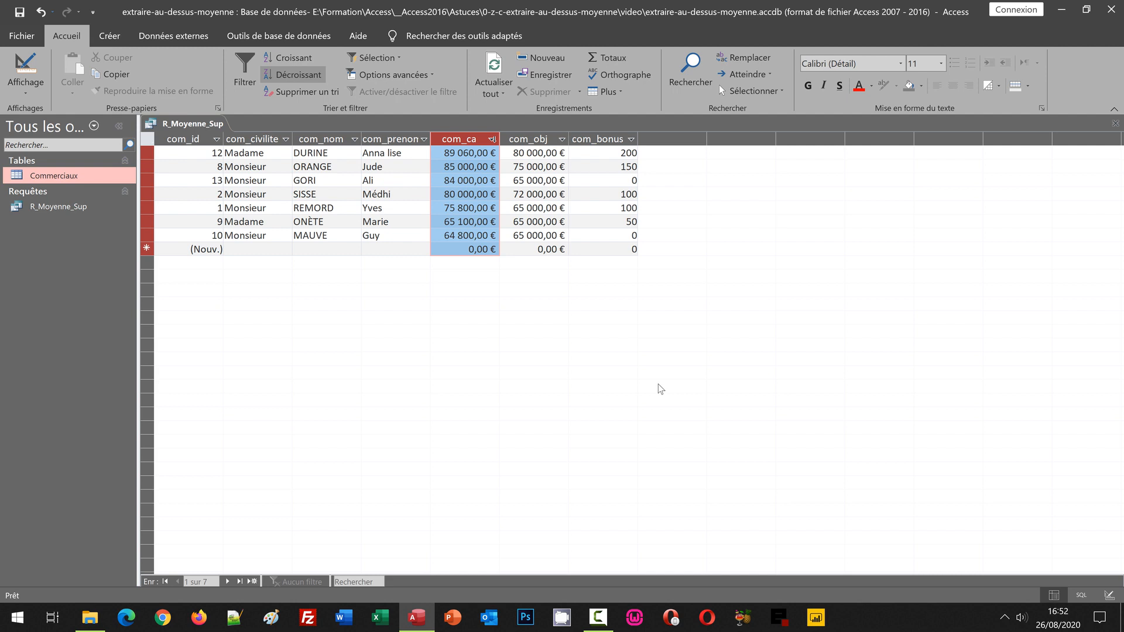
Step: Copy the com_ca column of the Commerciaux table and paste it into cell G6 of a new blank Excel workbook
double_click(67, 178)
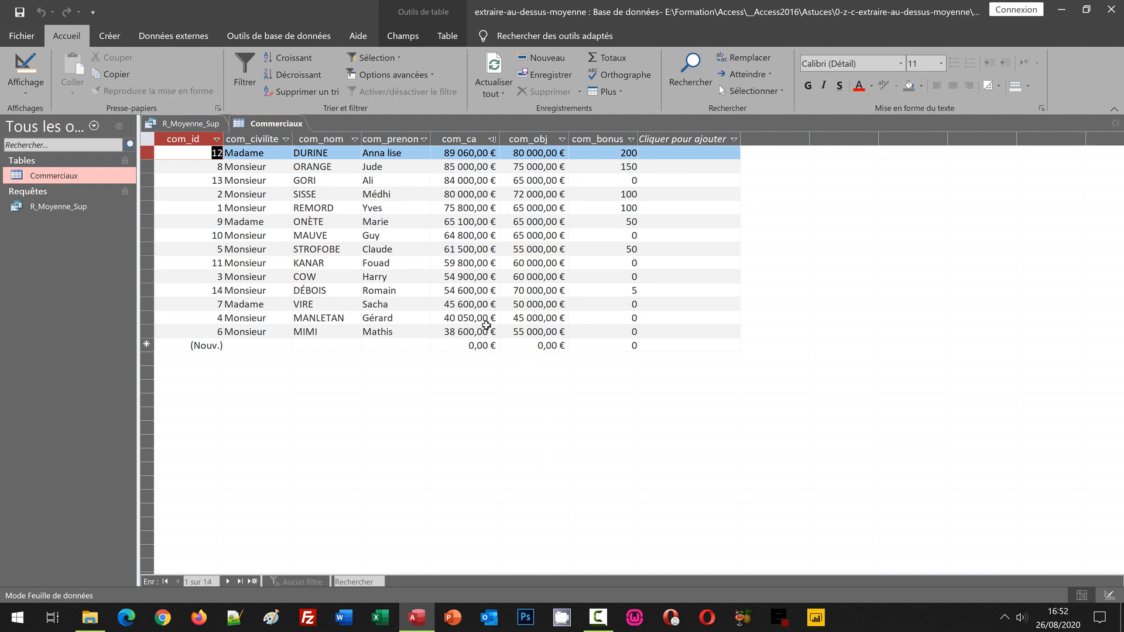
left_click(472, 141)
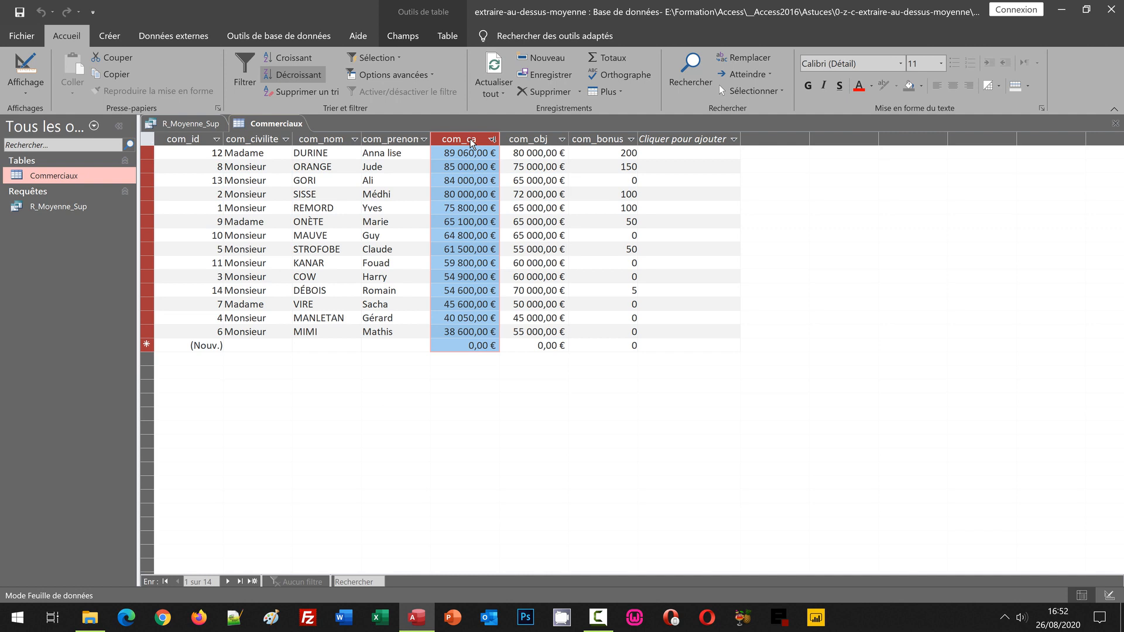
key("ctrl+c")
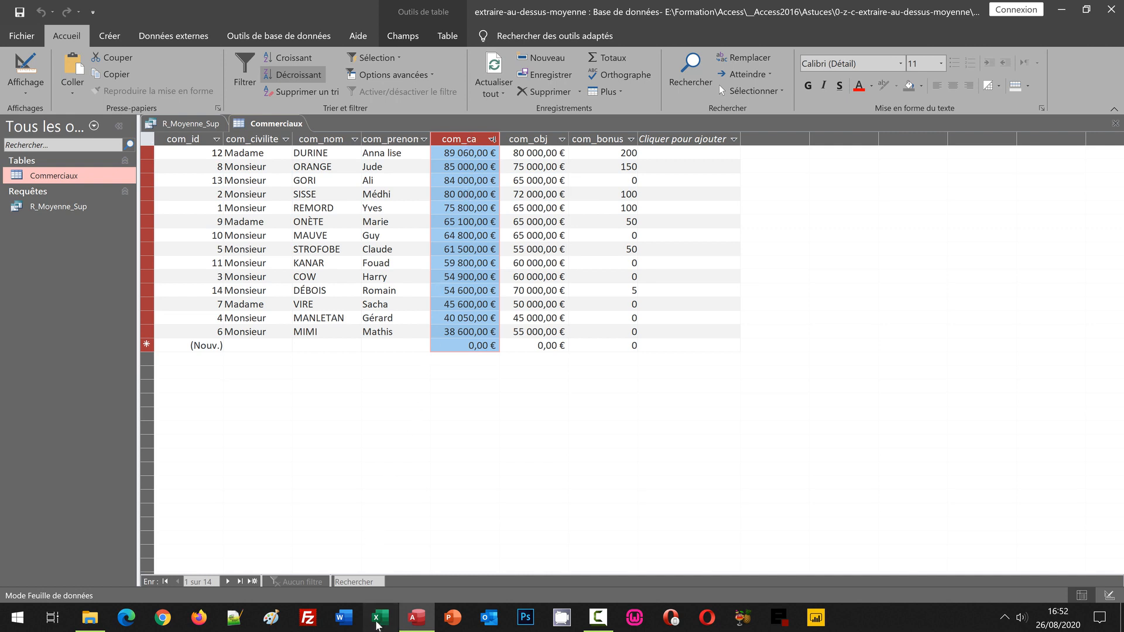
left_click(378, 620)
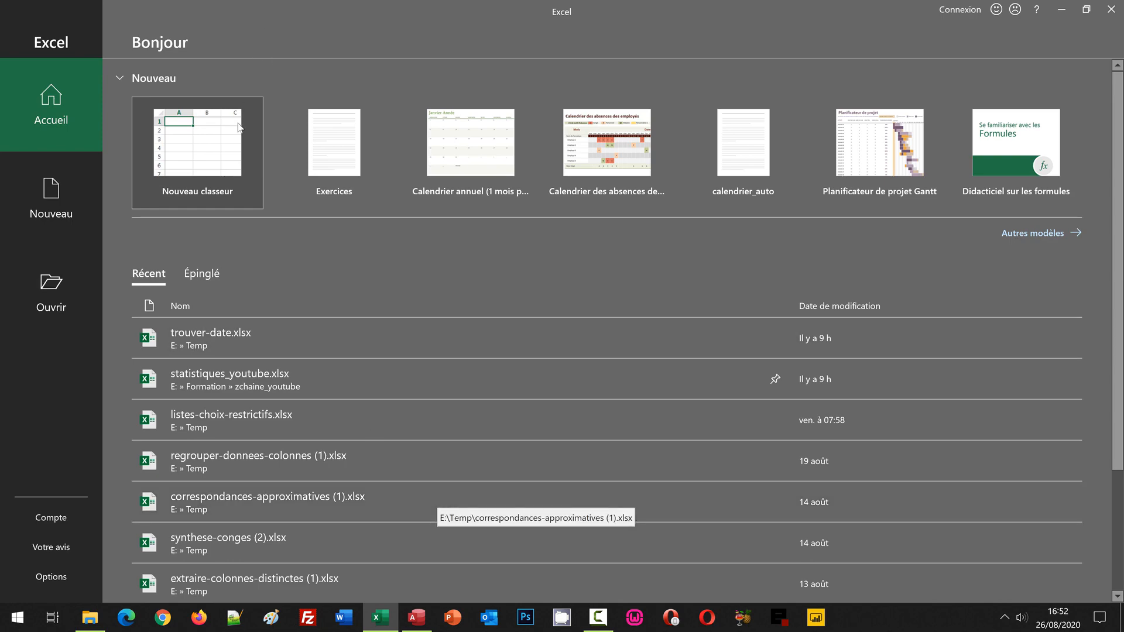
left_click(236, 134)
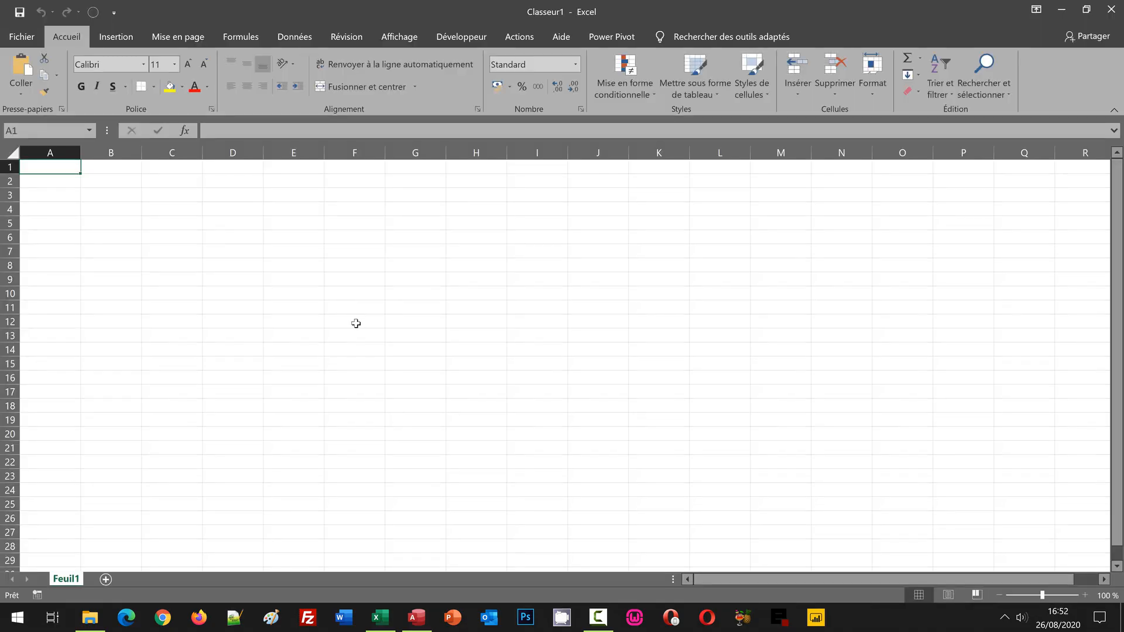
left_click(414, 238)
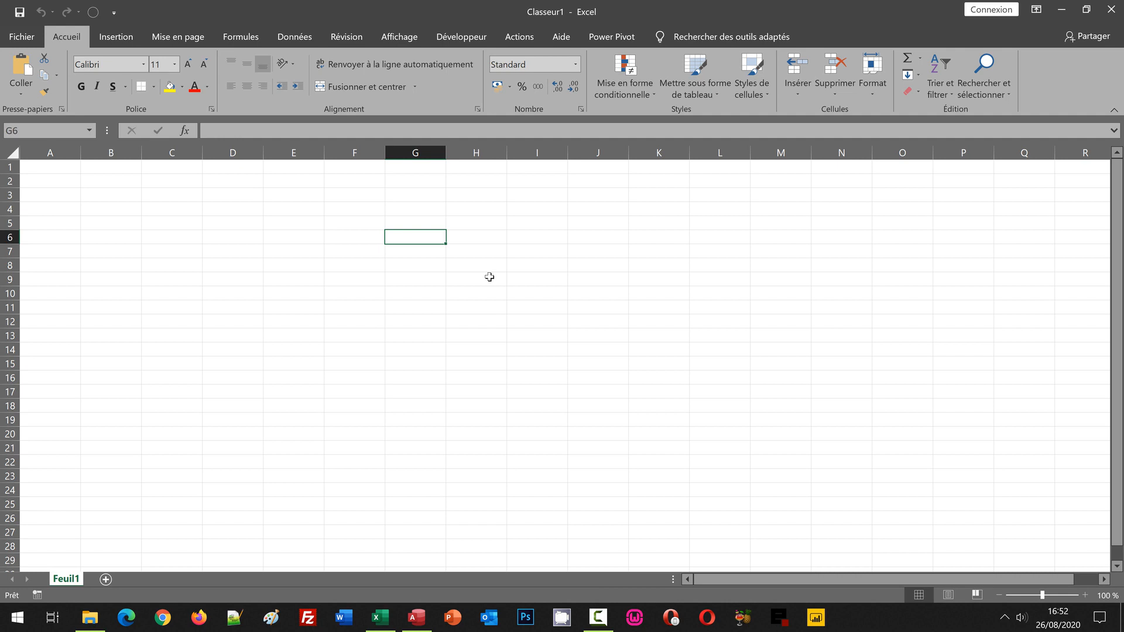
key("ctrl+v")
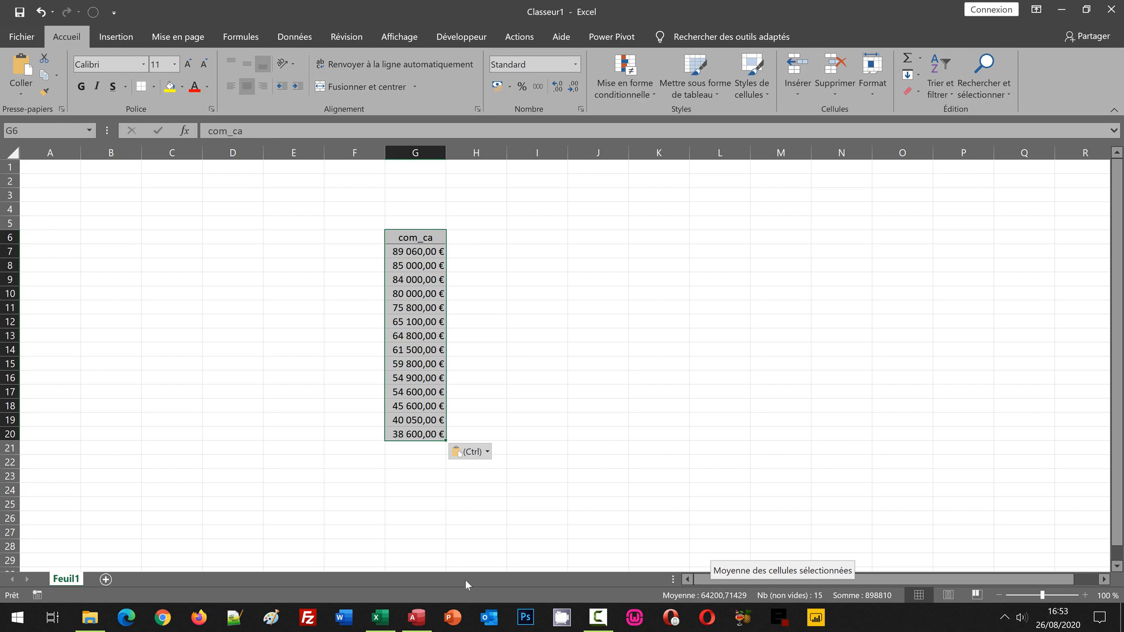
Step: Switch back to Access and return to the R_Moyenne_Sup query results
left_click(416, 618)
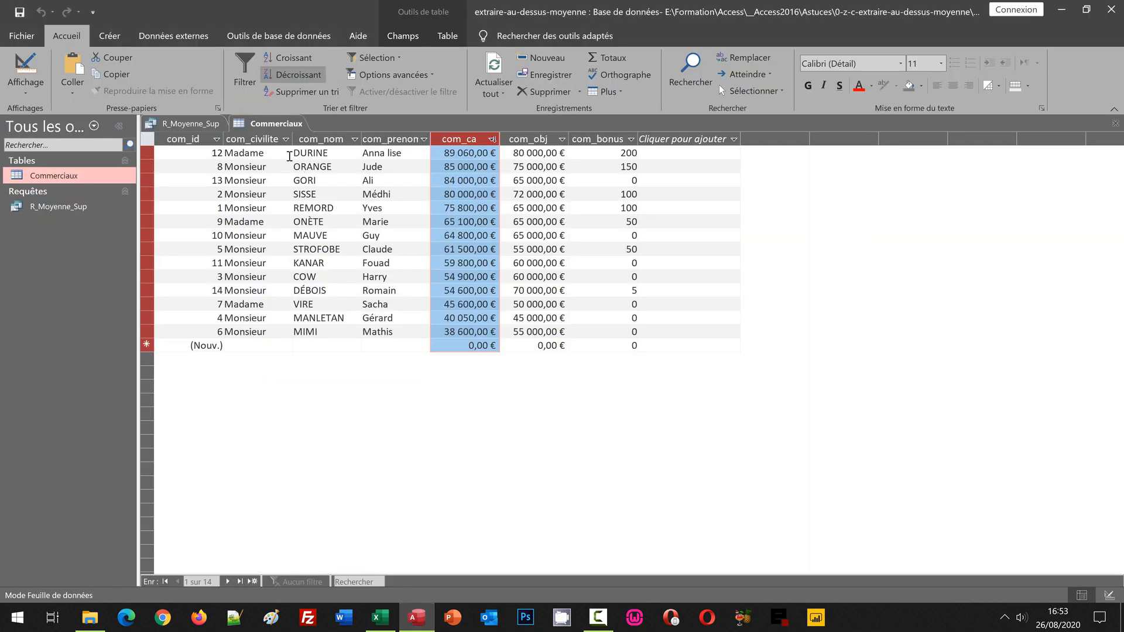
left_click(199, 124)
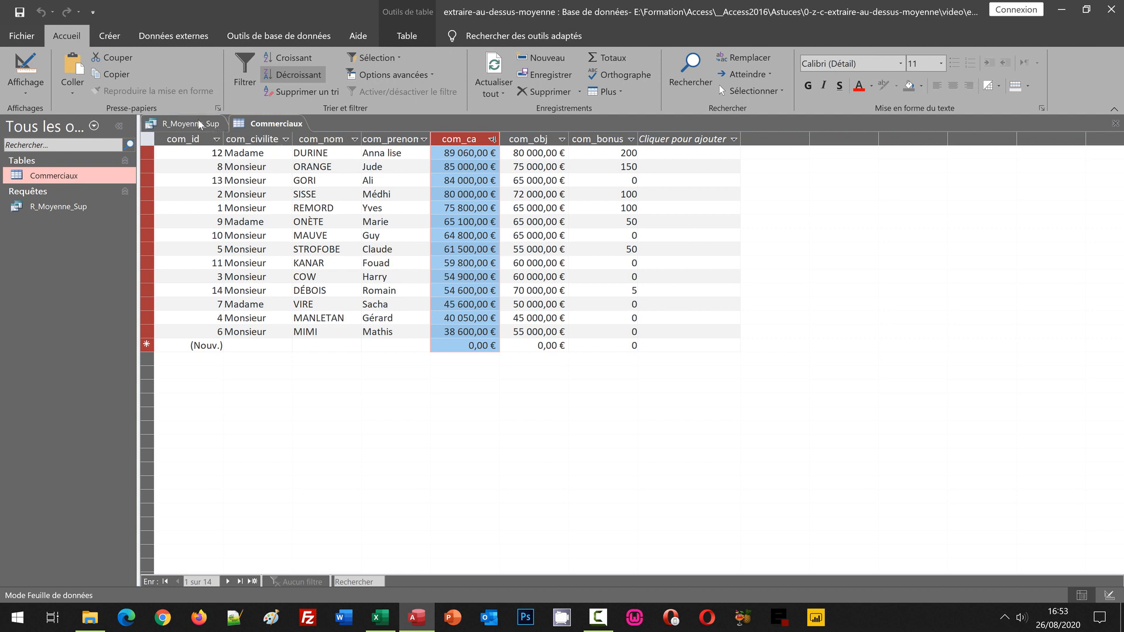